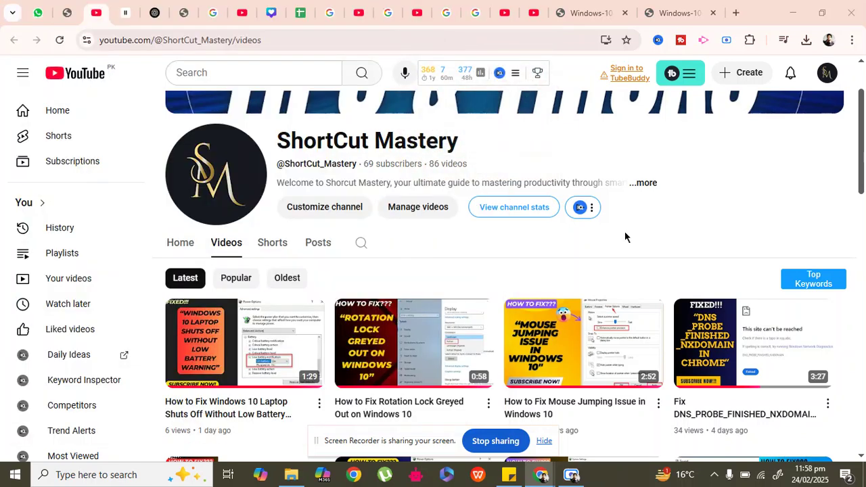
# Step: Switch to the installation error tab, then minimize Chrome to show the desktop fix-steps note
pyautogui.click(687, 13)
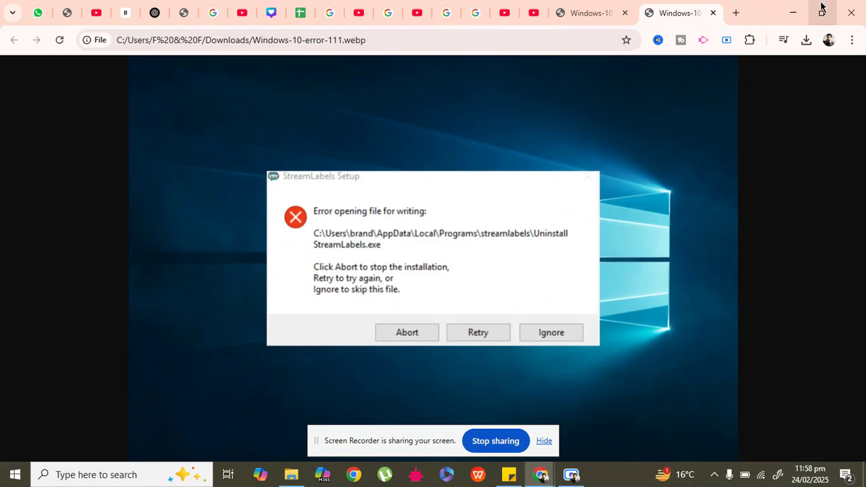
pyautogui.click(793, 12)
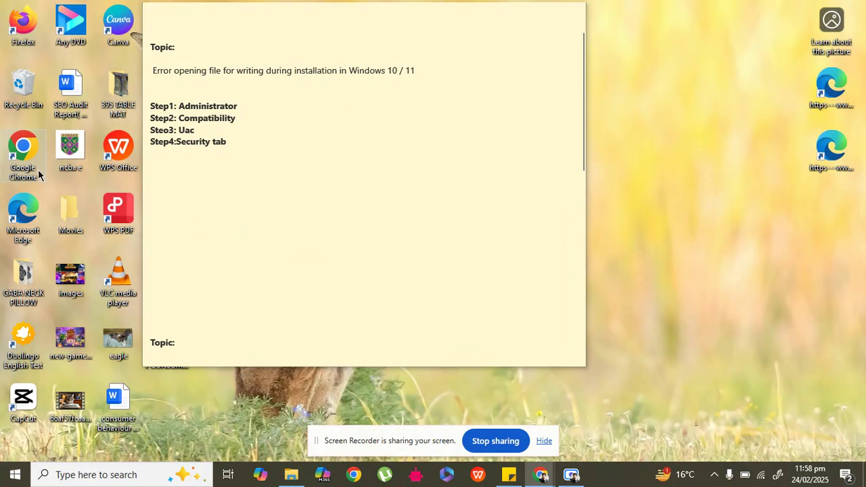
pyautogui.rightClick(119, 274)
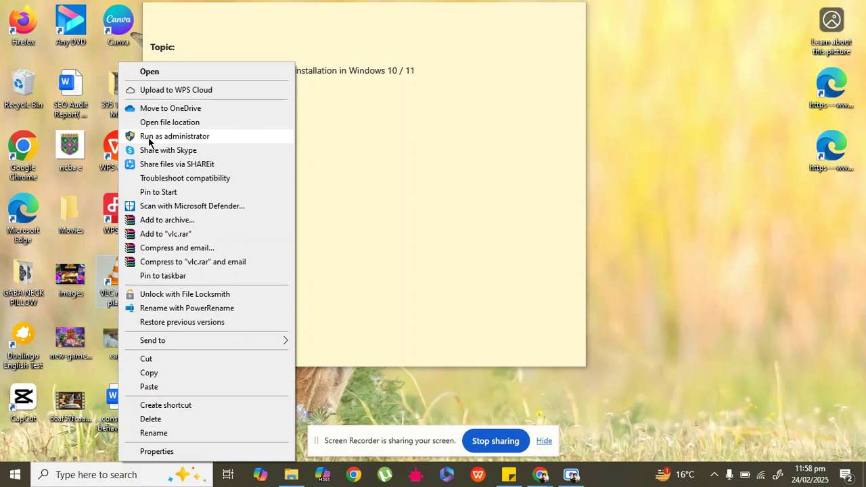
pyautogui.click(321, 174)
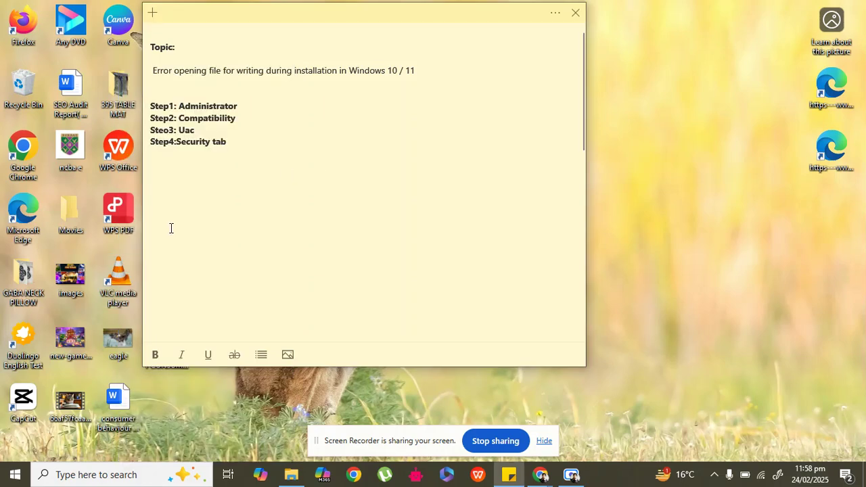
# Step: Launch the compatibility troubleshooter from the VLC shortcut's Properties, Compatibility section
pyautogui.rightClick(109, 286)
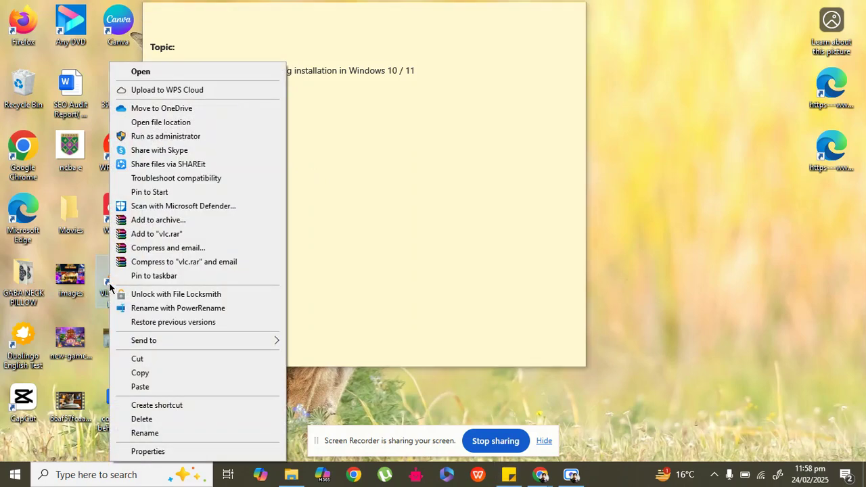
pyautogui.click(149, 451)
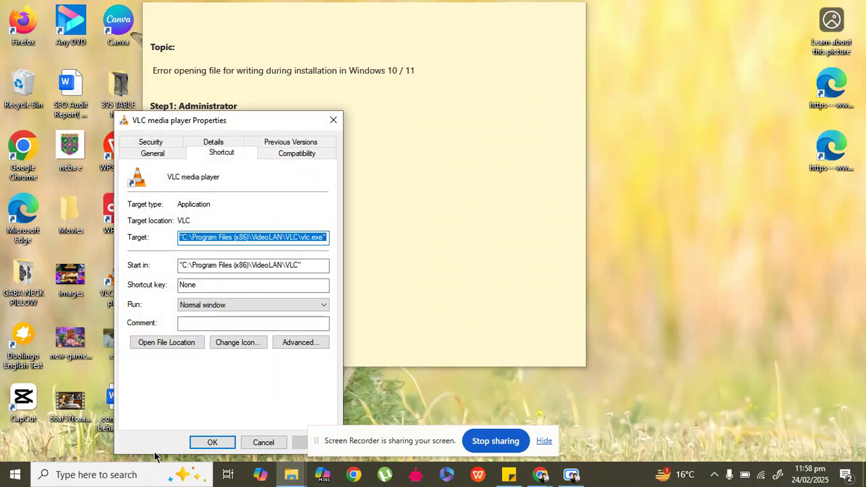
pyautogui.click(294, 154)
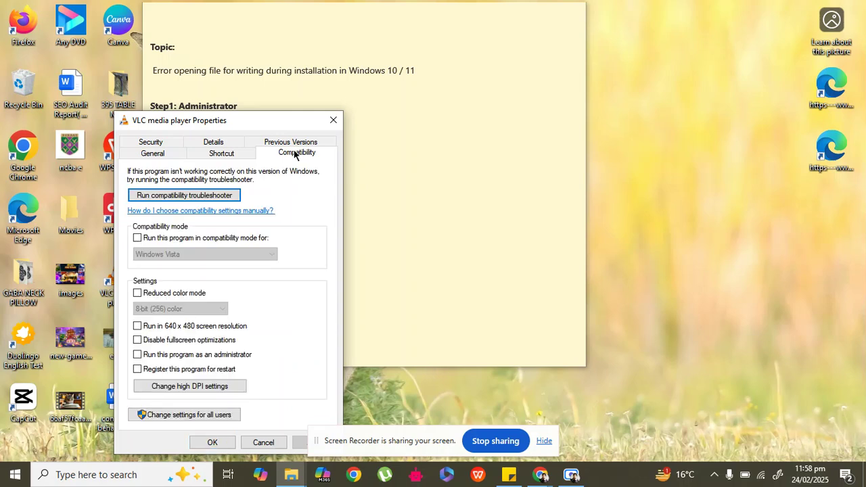
pyautogui.click(195, 197)
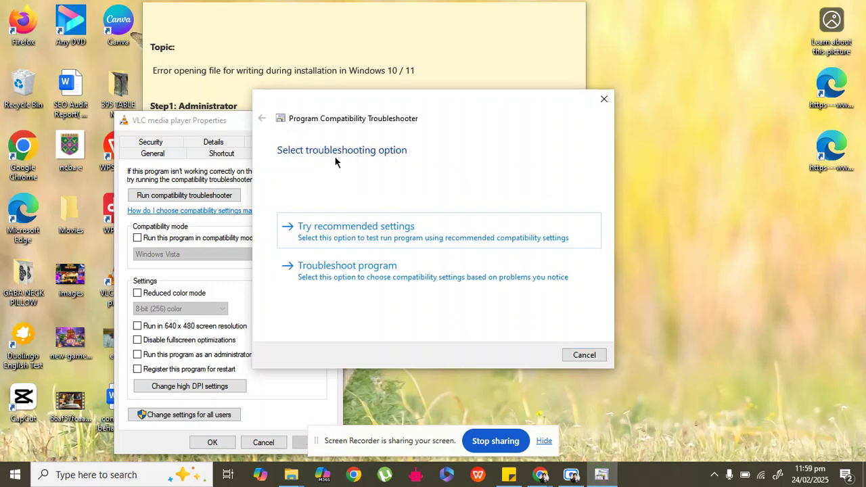
# Step: Apply the recommended Windows Vista (Service Pack 2) settings to VLC, then cancel the troubleshooter
pyautogui.click(329, 237)
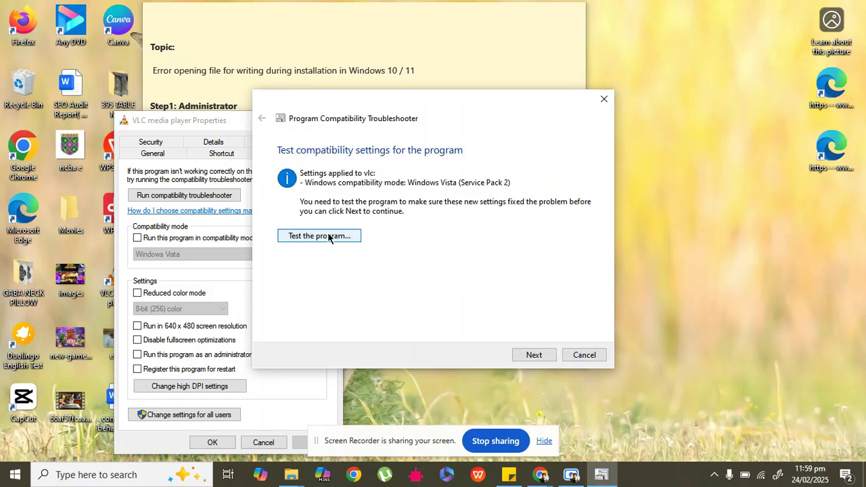
pyautogui.click(535, 355)
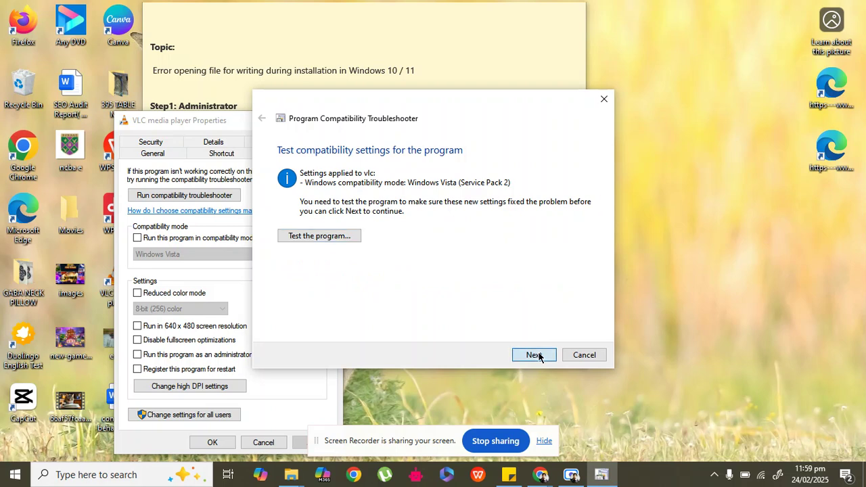
pyautogui.click(539, 357)
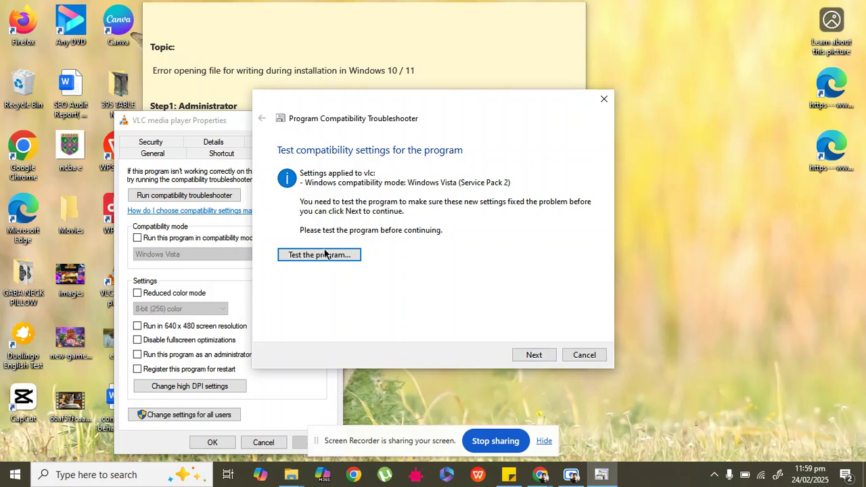
pyautogui.click(595, 356)
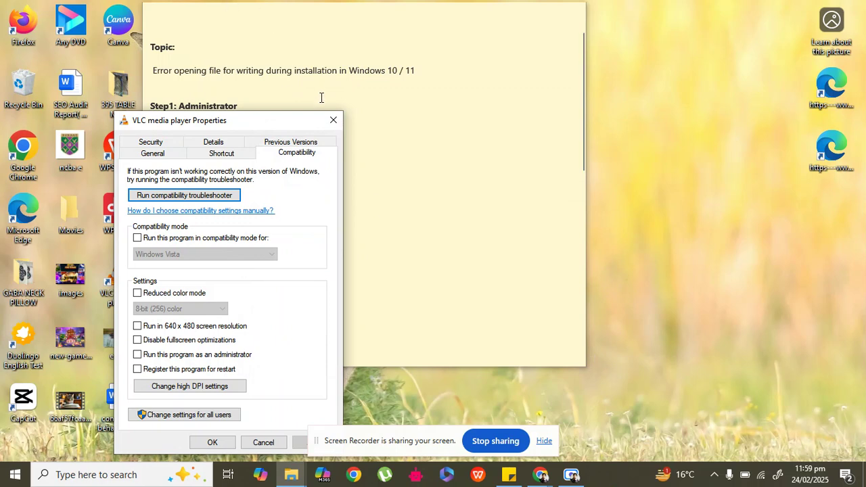
# Step: Close VLC's properties and find Change User Account Control settings with a 'uac' search
pyautogui.click(329, 120)
pyautogui.click(126, 475)
pyautogui.write('ac')
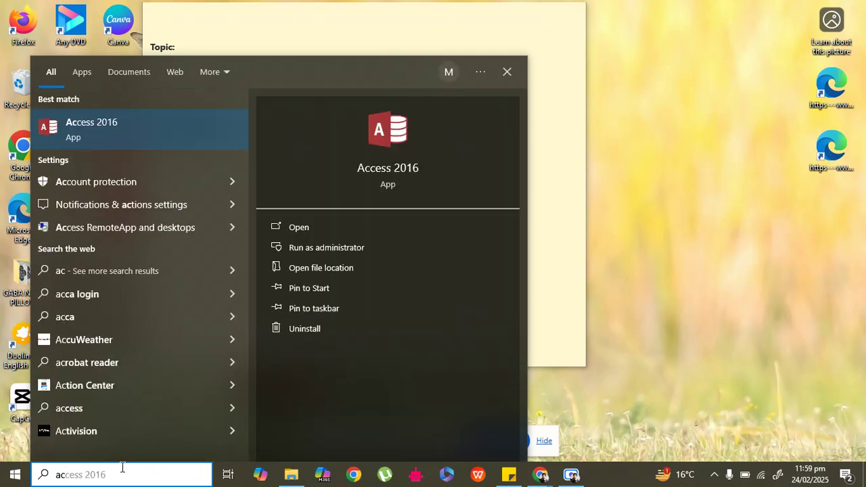
pyautogui.press('BackSpace')
pyautogui.press('BackSpace')
pyautogui.write('y')
pyautogui.press('BackSpace')
pyautogui.write('uac')
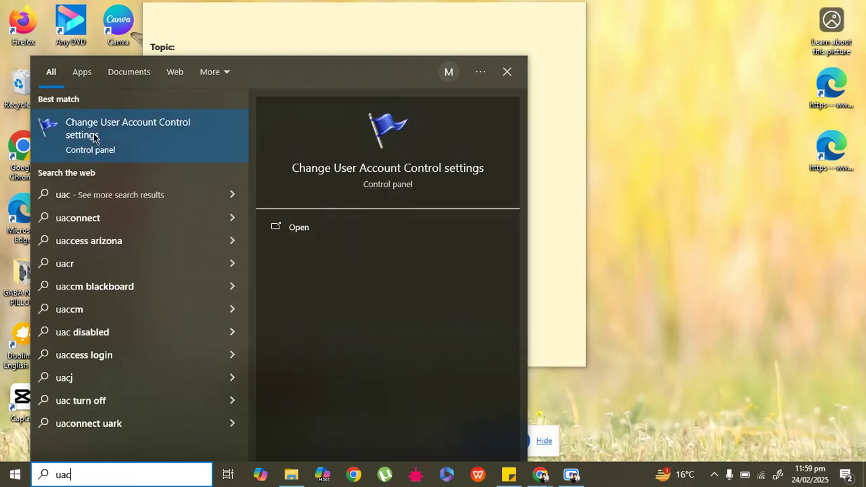
pyautogui.click(119, 133)
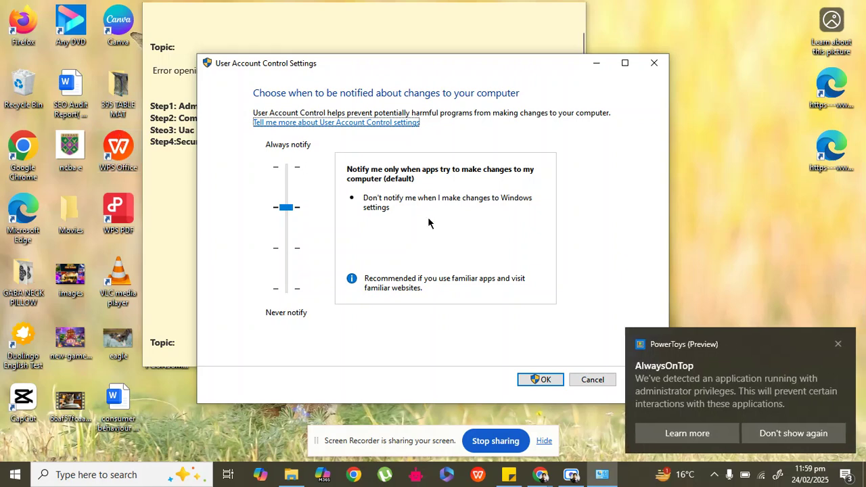
# Step: Lower User Account Control to Never notify and close its settings window
pyautogui.click(837, 346)
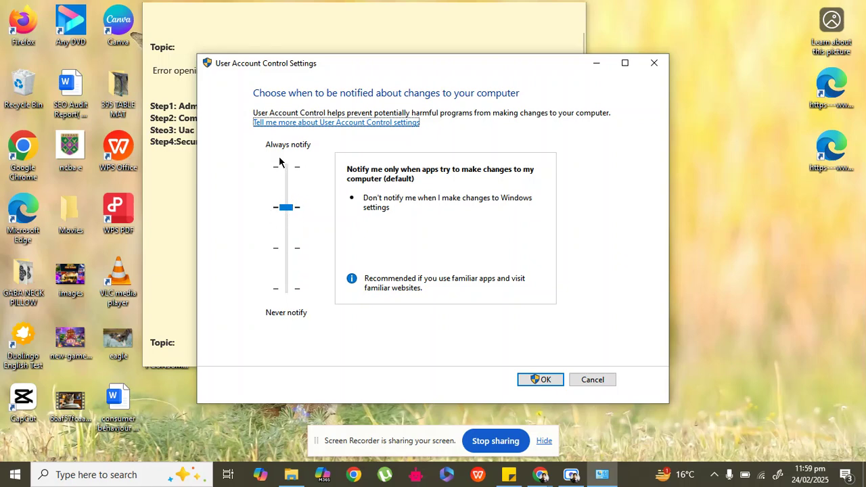
pyautogui.moveTo(284, 210); pyautogui.dragTo(282, 294)
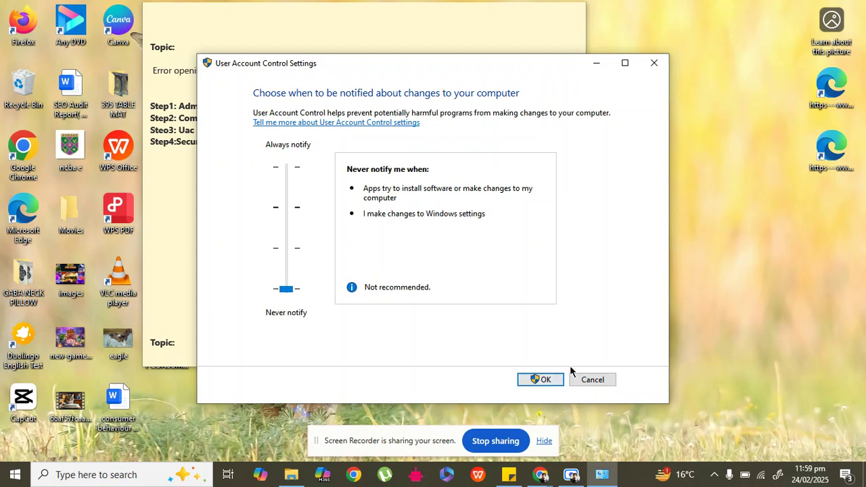
pyautogui.click(592, 379)
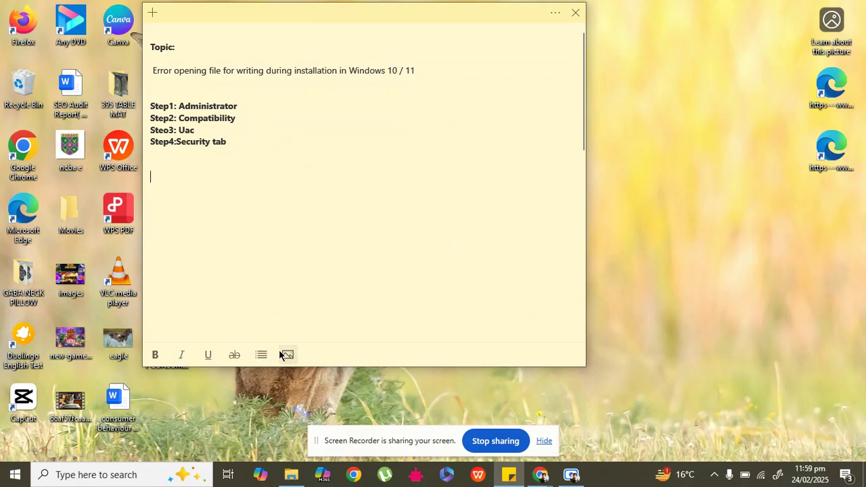
# Step: Open the Permissions editor from the Security settings of the VLC shortcut's Properties
pyautogui.rightClick(120, 274)
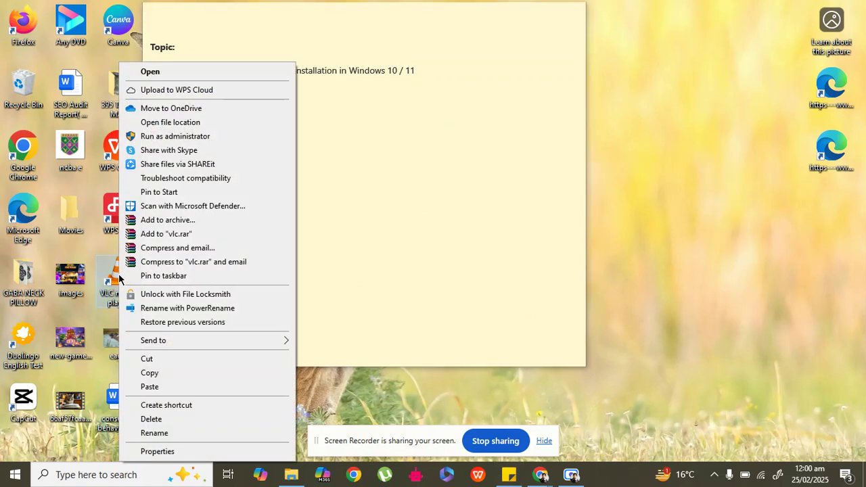
pyautogui.click(150, 458)
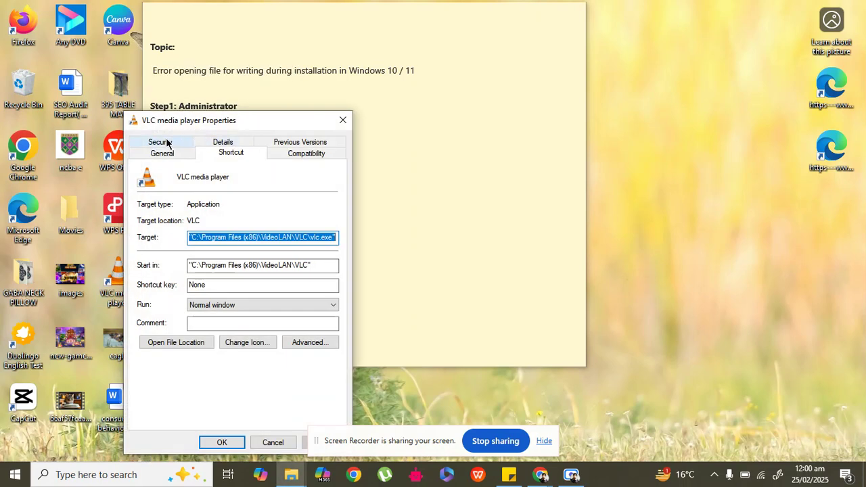
pyautogui.click(167, 142)
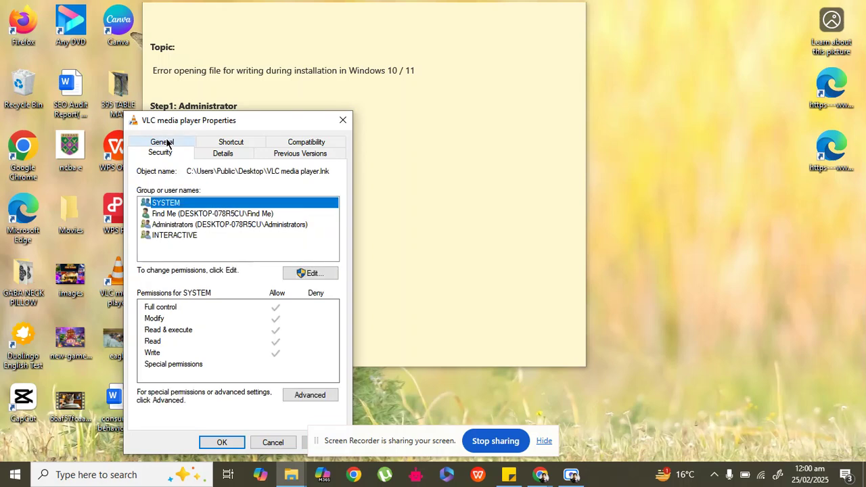
pyautogui.click(311, 271)
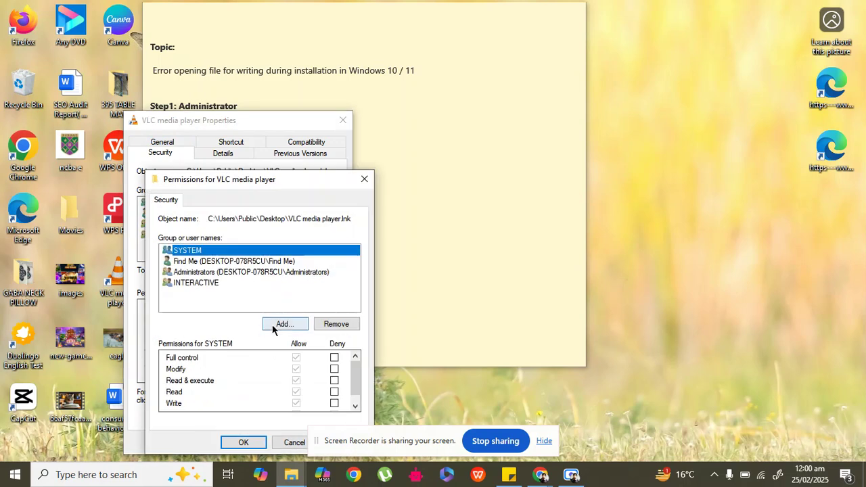
# Step: Find the Everyone group through Advanced search and add it to the shortcut's permissions
pyautogui.click(272, 325)
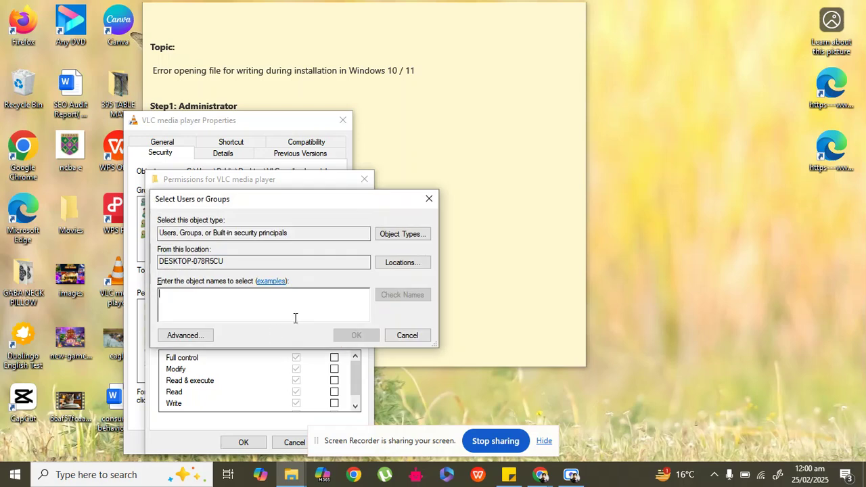
pyautogui.click(192, 336)
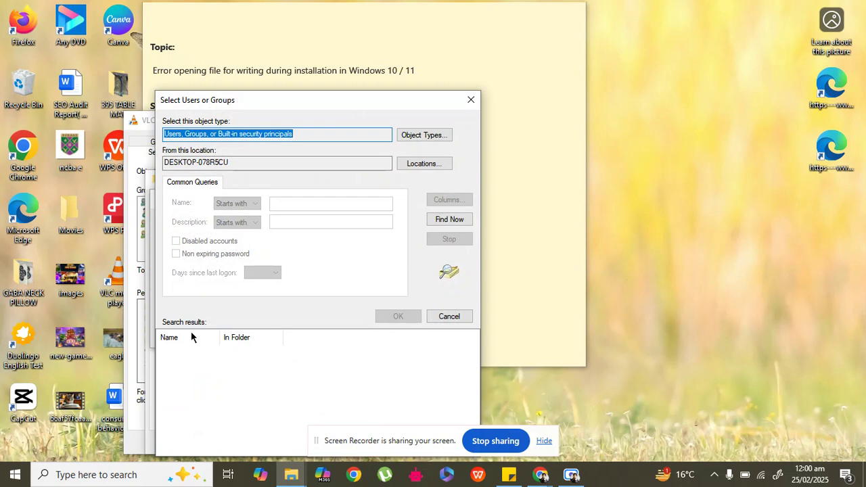
pyautogui.click(448, 219)
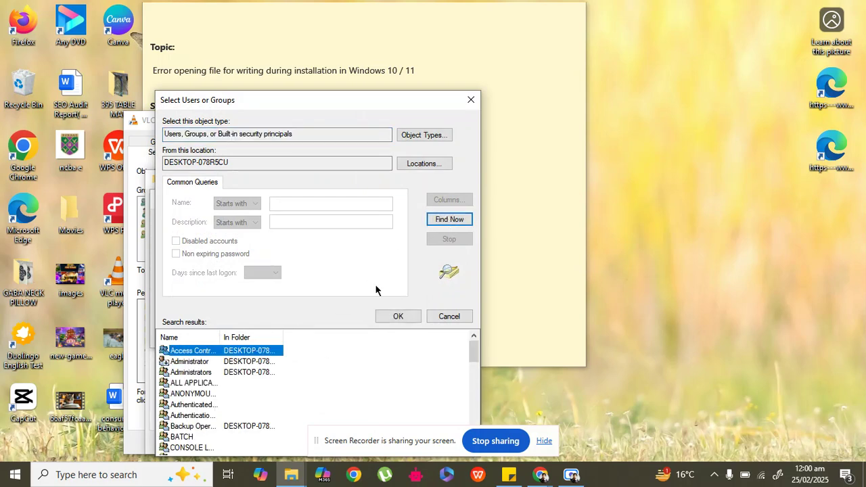
pyautogui.moveTo(474, 349); pyautogui.dragTo(473, 380)
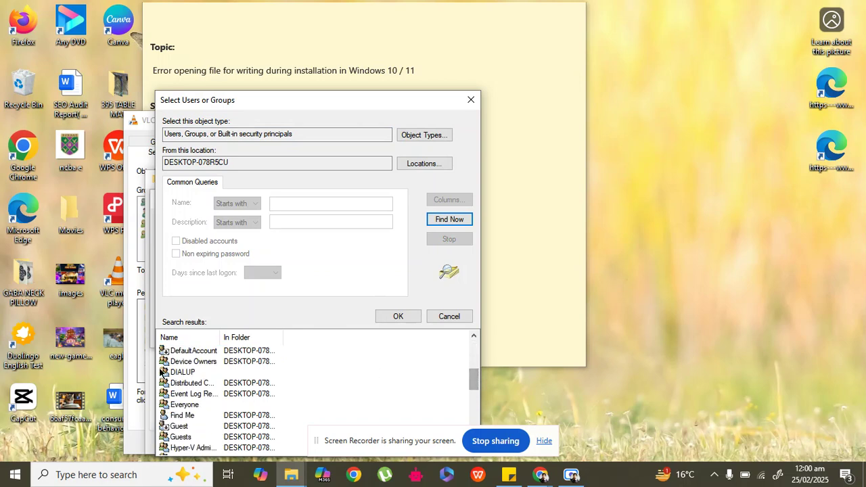
pyautogui.click(174, 406)
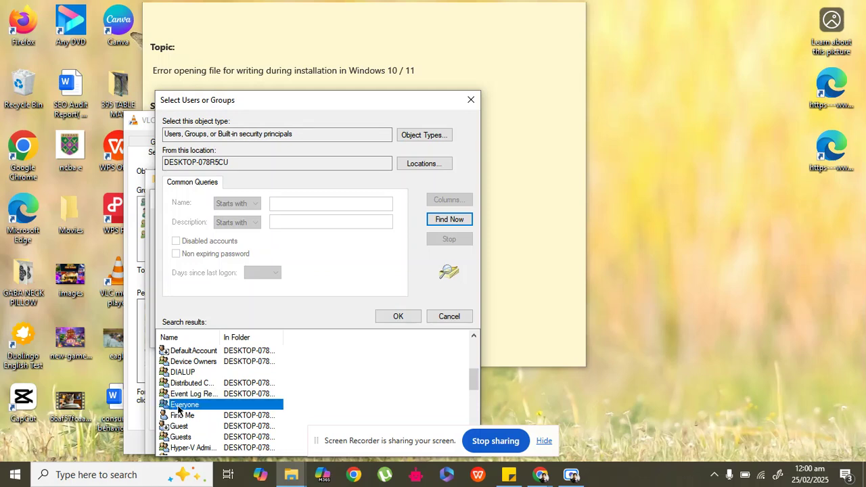
pyautogui.doubleClick(178, 406)
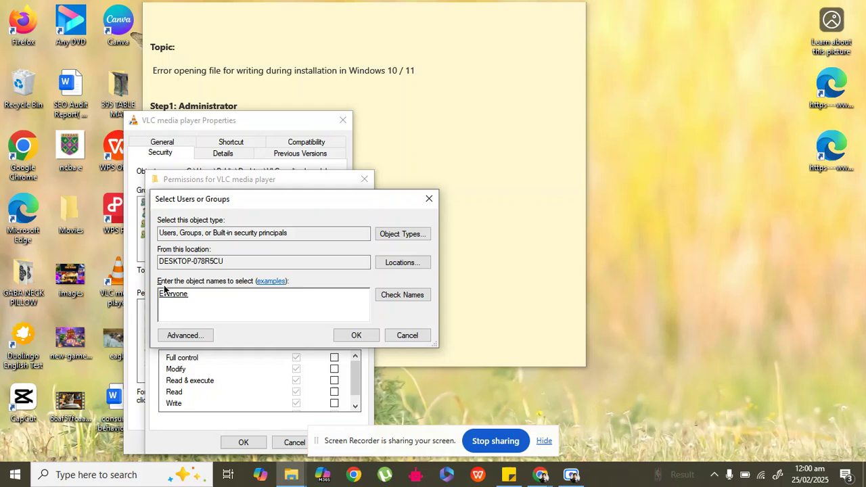
pyautogui.click(356, 336)
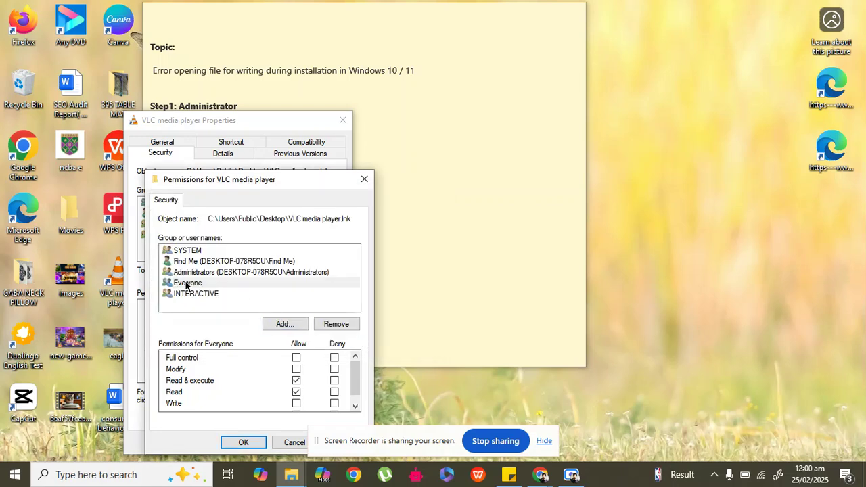
# Step: Allow Everyone Full control, confirm the Permissions dialog, then OK the VLC Properties
pyautogui.click(187, 284)
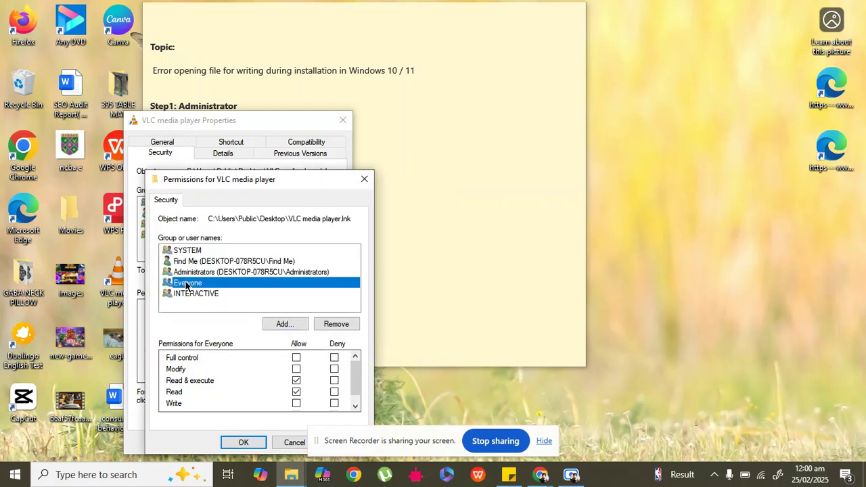
pyautogui.moveTo(356, 372)
pyautogui.mouseDown()
pyautogui.moveTo(356, 383)
pyautogui.moveTo(356, 369)
pyautogui.mouseUp()
pyautogui.click(297, 358)
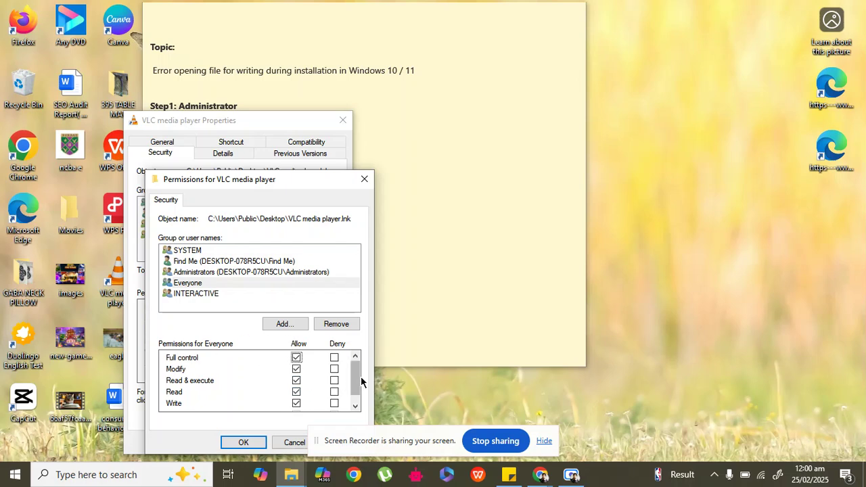
pyautogui.moveTo(357, 381); pyautogui.dragTo(356, 388)
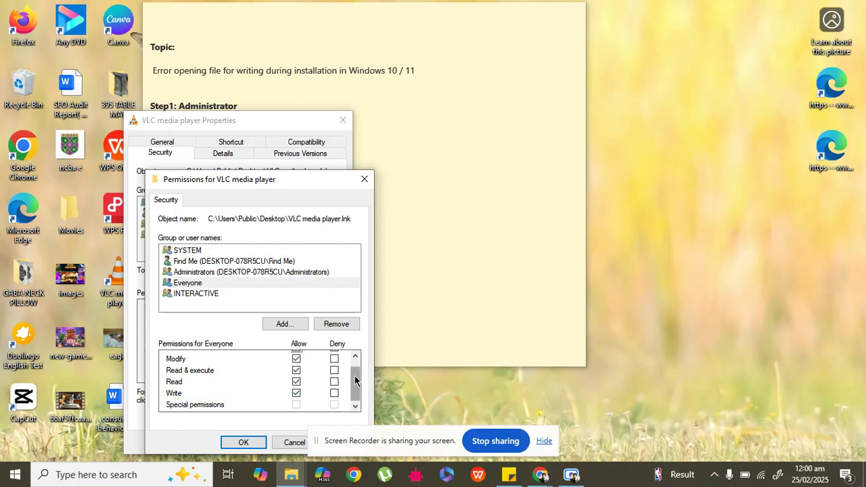
pyautogui.moveTo(358, 379); pyautogui.dragTo(358, 355)
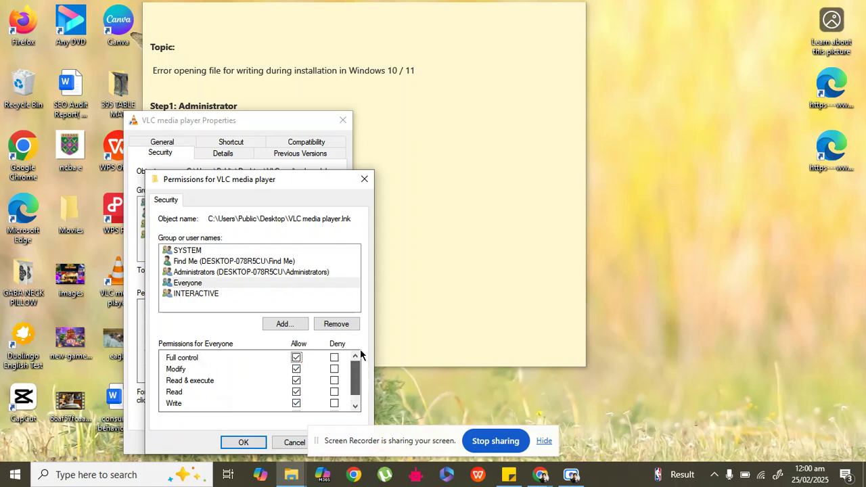
pyautogui.click(243, 442)
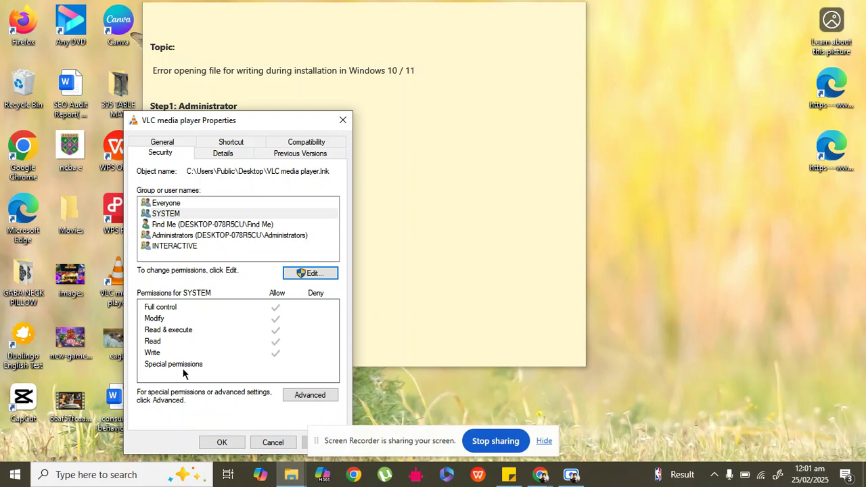
pyautogui.click(156, 203)
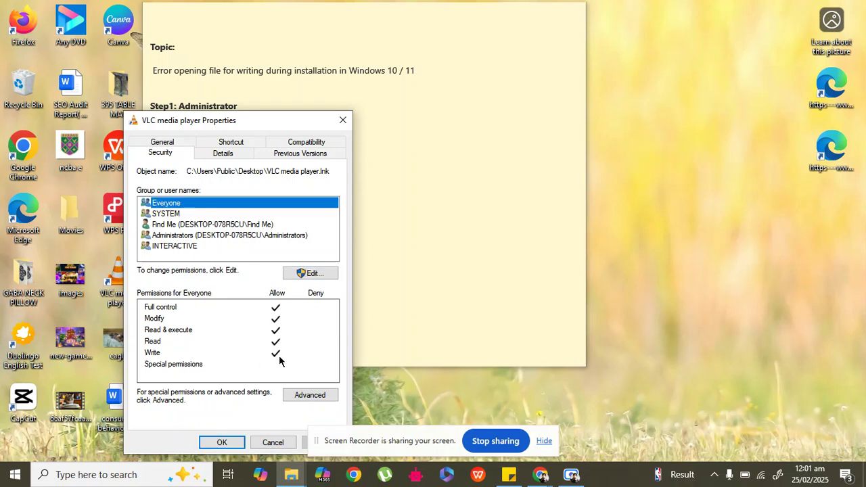
pyautogui.click(214, 444)
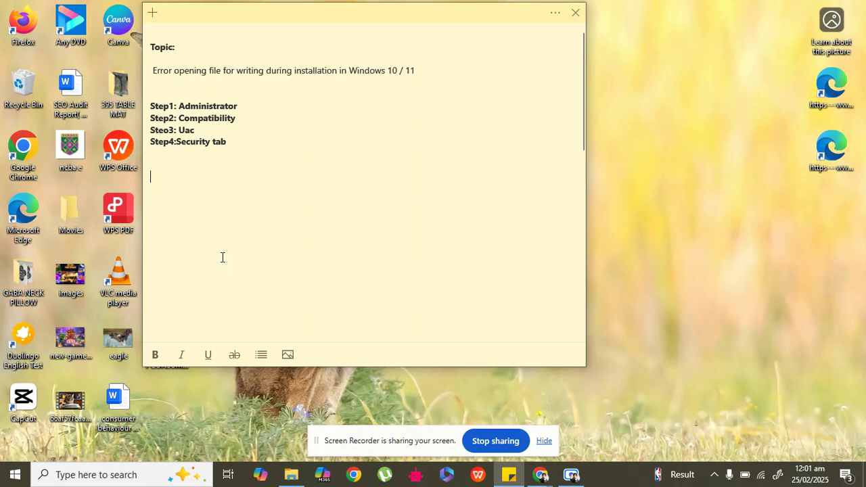